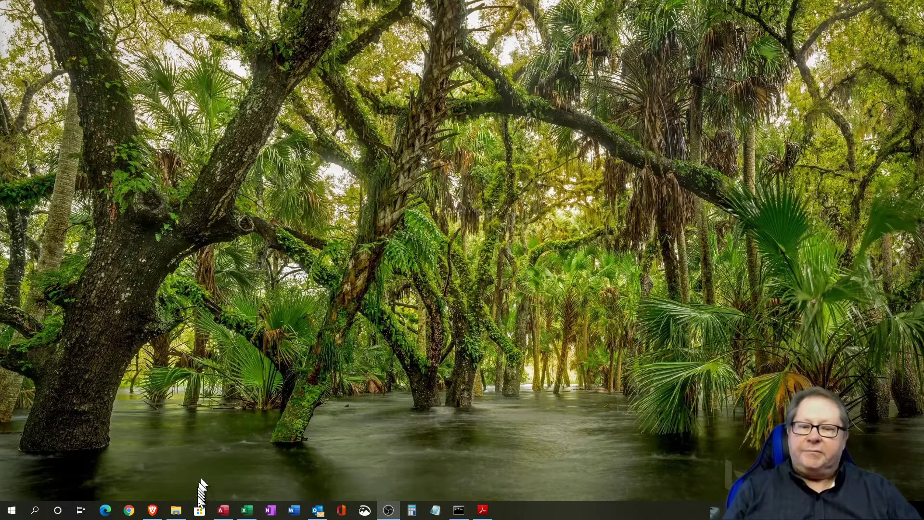
# Restore the Access window with the Advanced Reports database's list of reports.
pyautogui.click(223, 511)
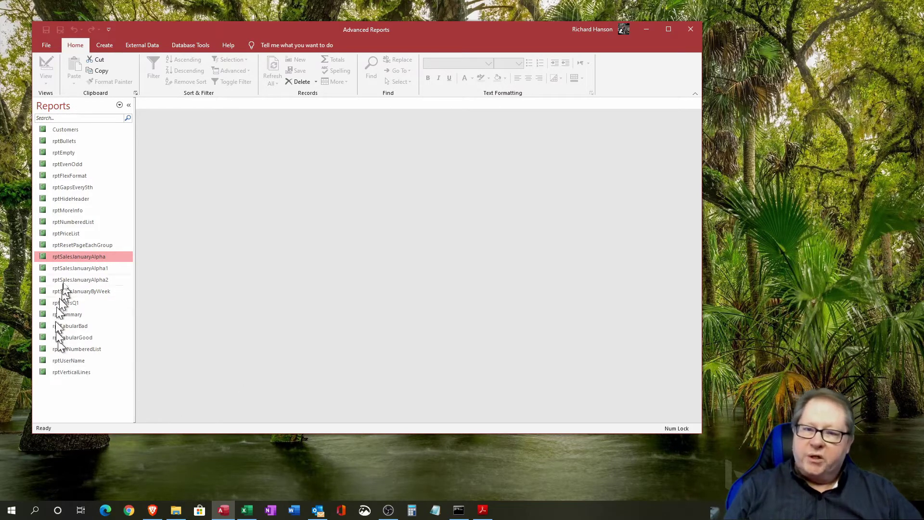
# Open rptSalesJanuaryAlpha in Design View, then switch to Report View to review the January orders.
pyautogui.rightClick(73, 258)
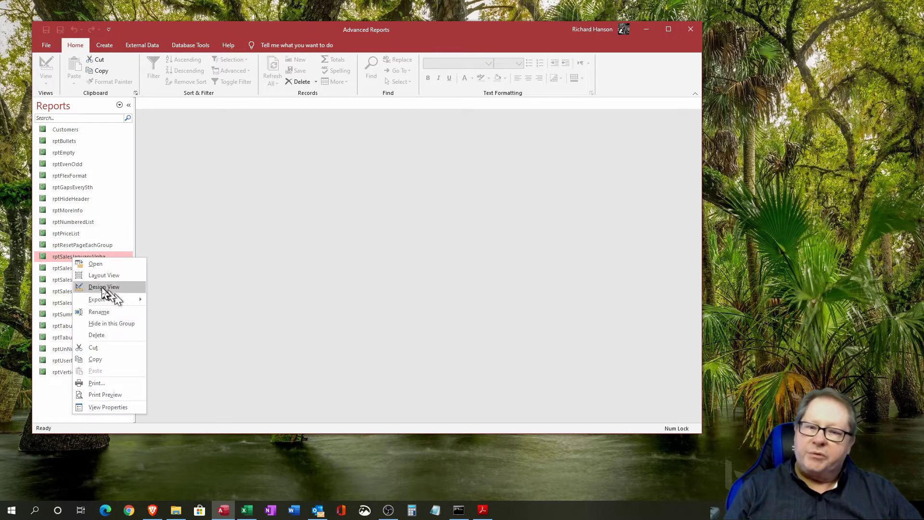
pyautogui.click(104, 290)
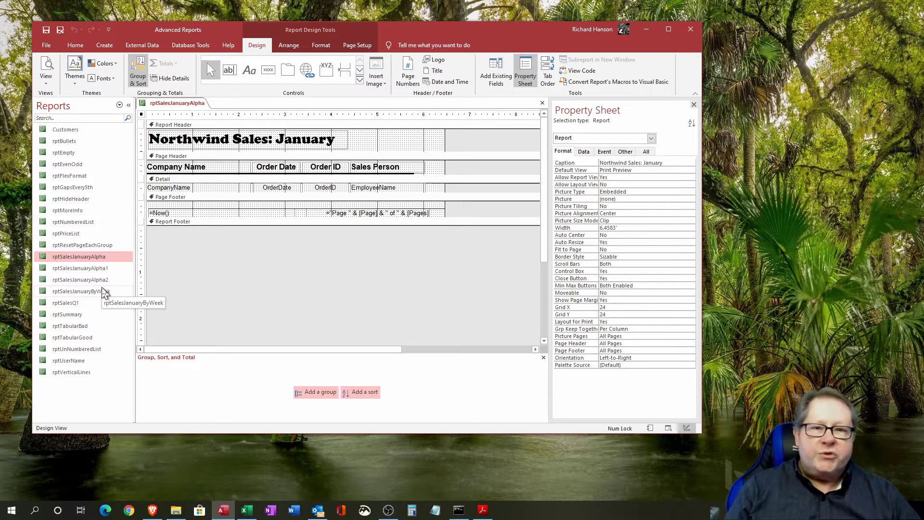
pyautogui.click(45, 80)
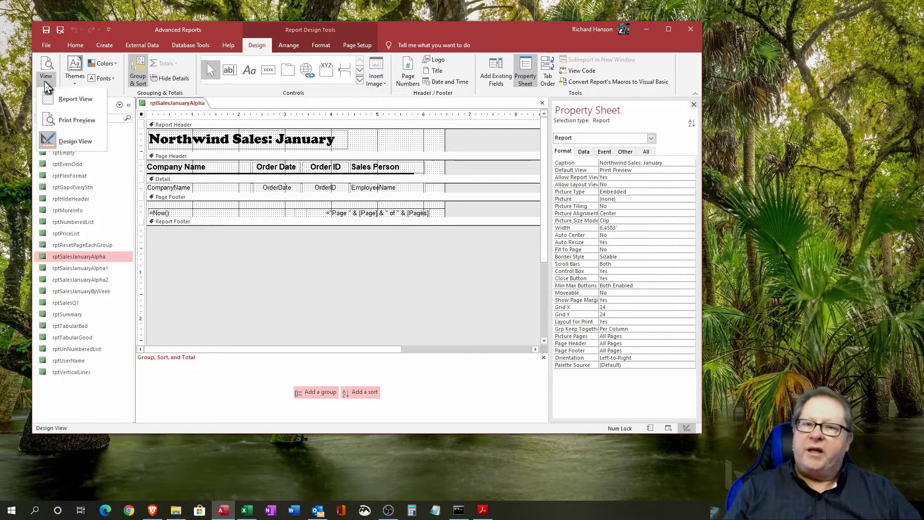
pyautogui.click(61, 99)
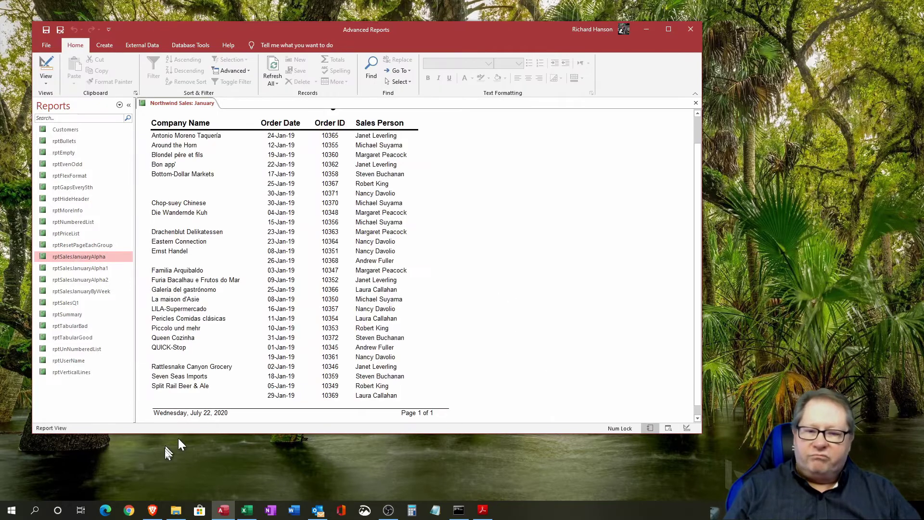
pyautogui.scroll(2, 442, 293)
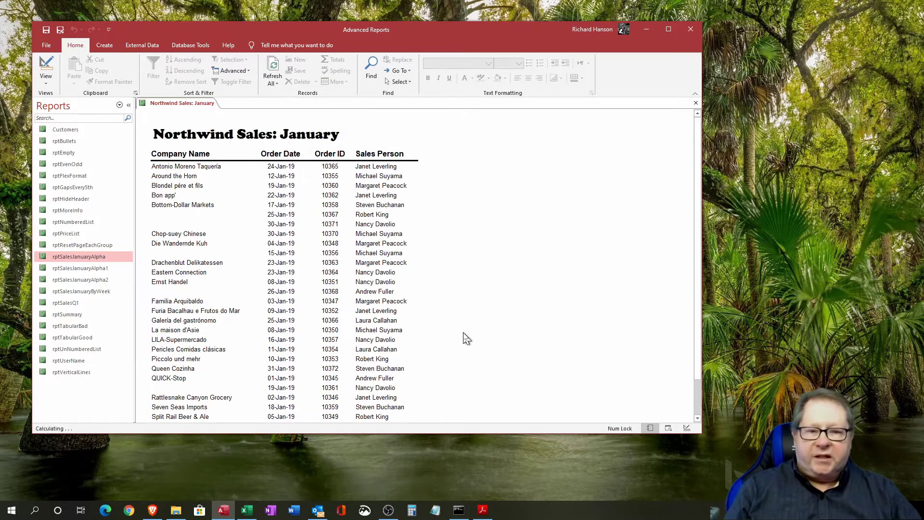
pyautogui.scroll(-3, 465, 337)
pyautogui.scroll(3, 466, 337)
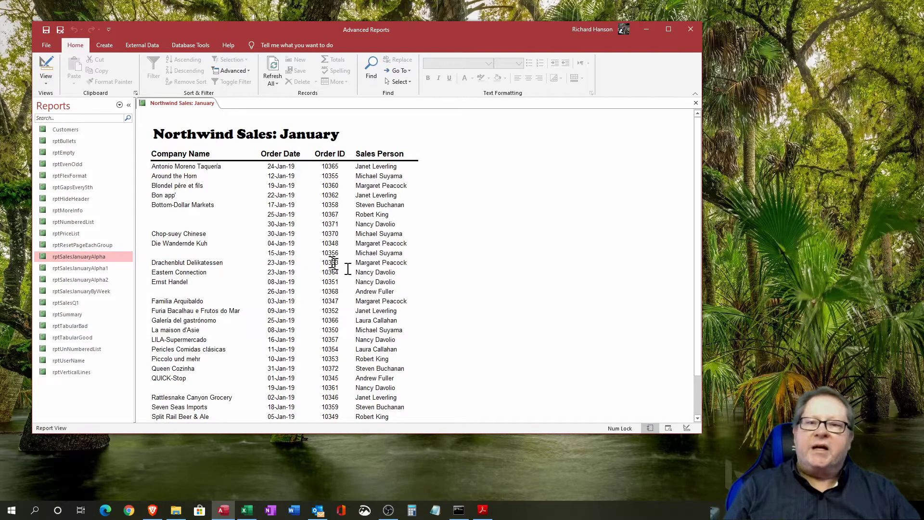
# Return the report to Design View and reopen the Group, Sort, and Total pane.
pyautogui.click(45, 66)
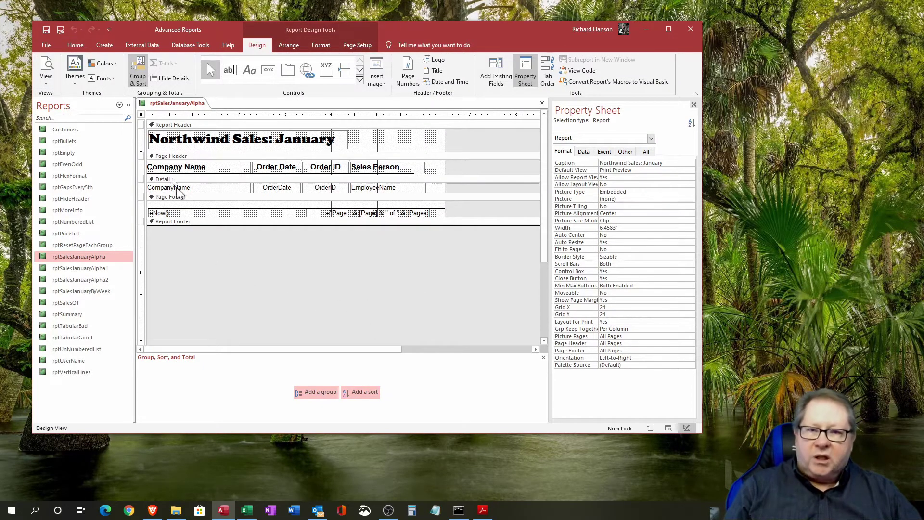
pyautogui.click(138, 72)
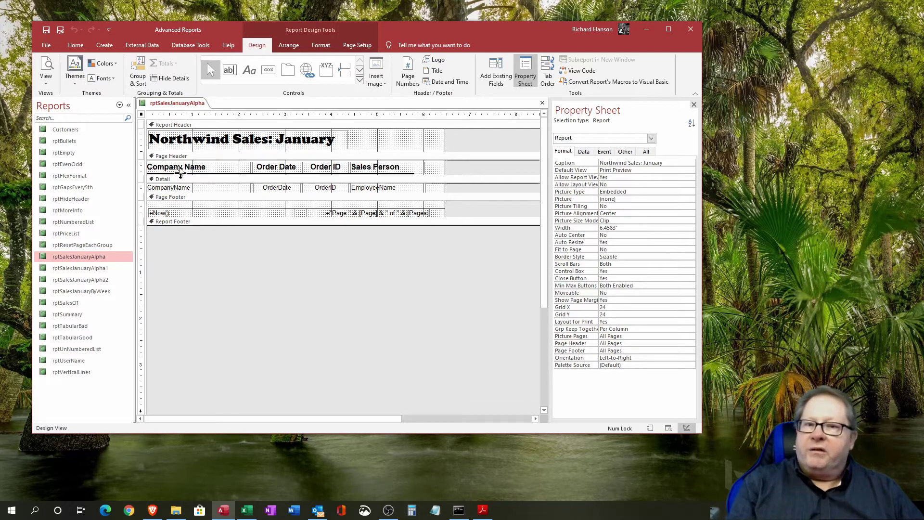
pyautogui.click(138, 72)
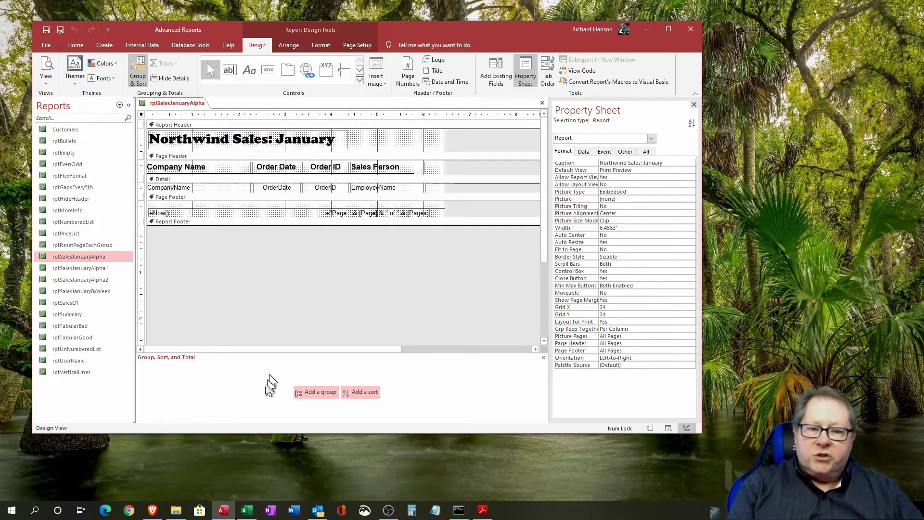
# Add a CompanyName group set to group by first character instead of entire value.
pyautogui.click(318, 394)
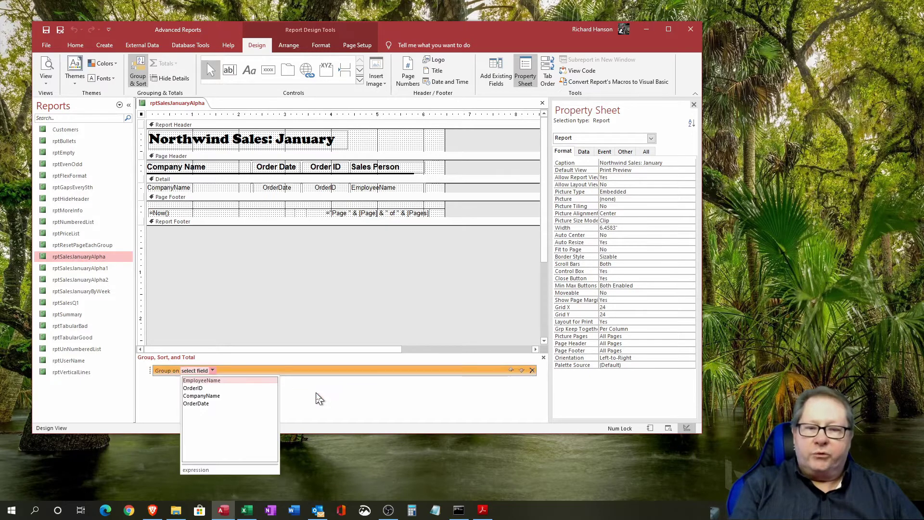
pyautogui.click(212, 402)
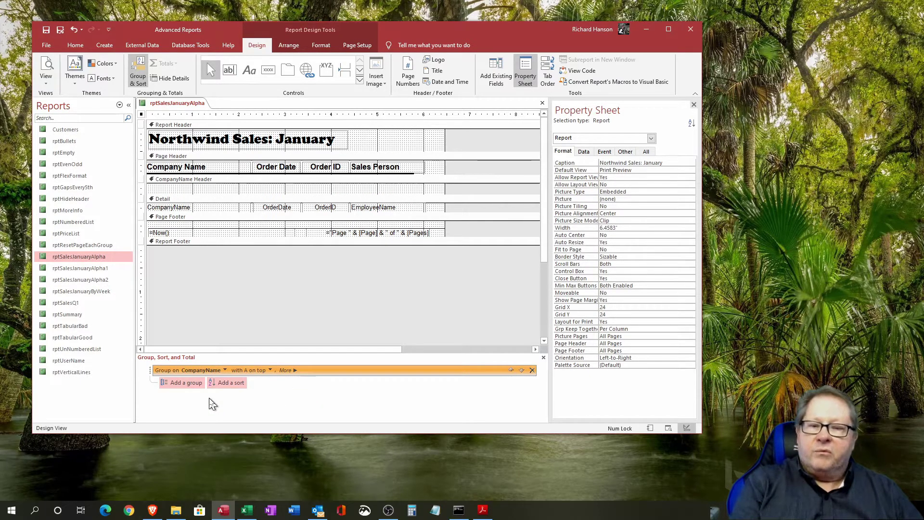
pyautogui.click(288, 370)
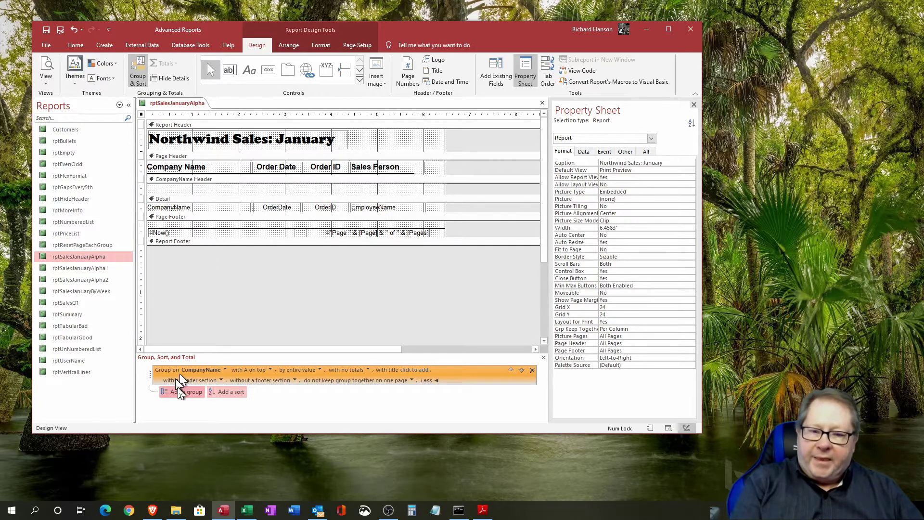
pyautogui.click(320, 370)
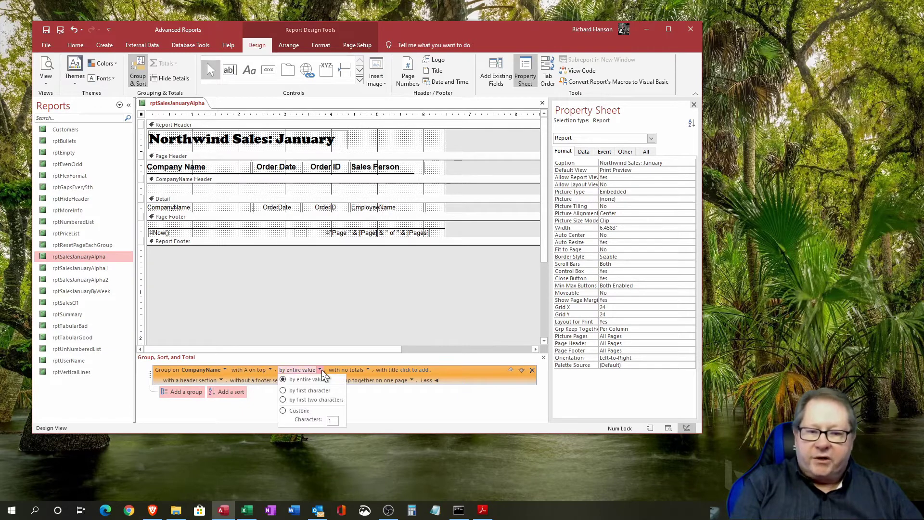
pyautogui.click(304, 391)
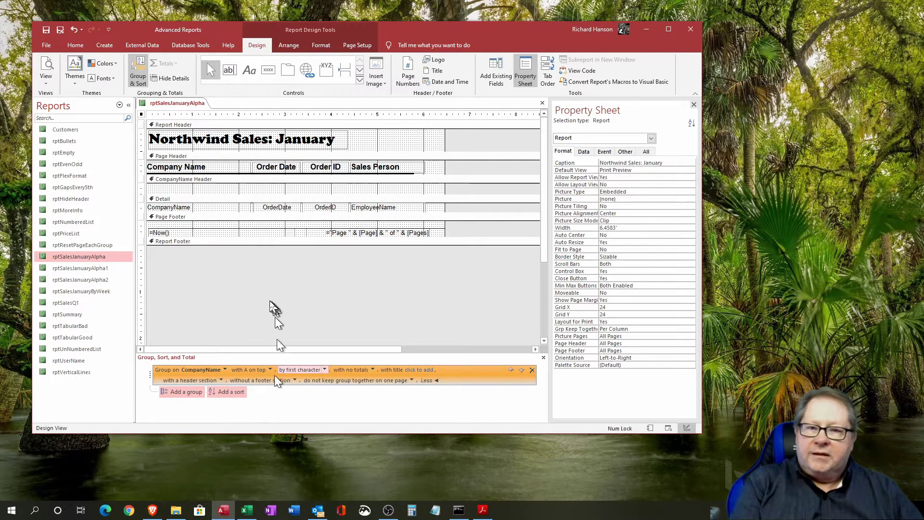
pyautogui.click(46, 78)
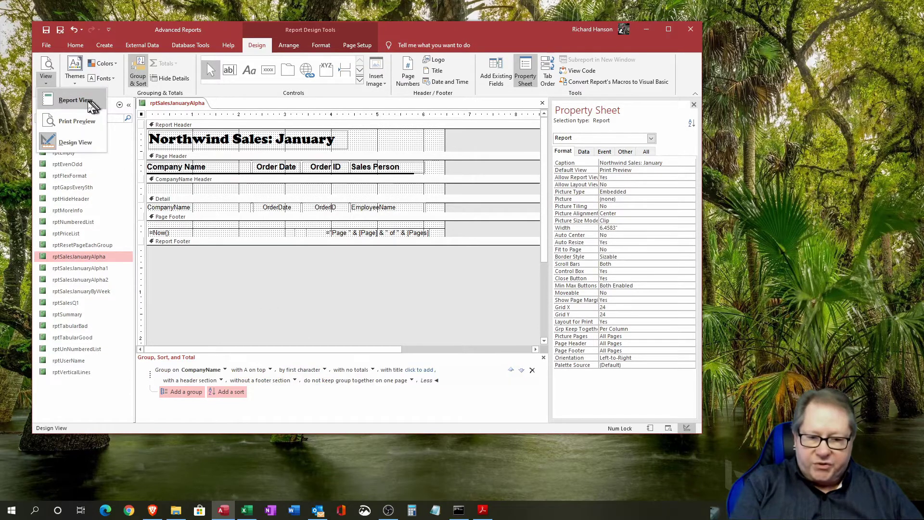
pyautogui.click(87, 102)
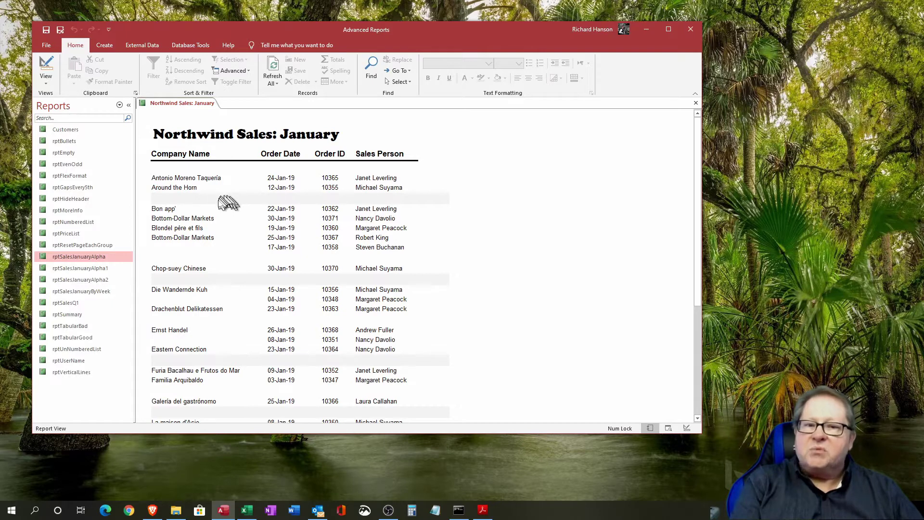
pyautogui.click(46, 67)
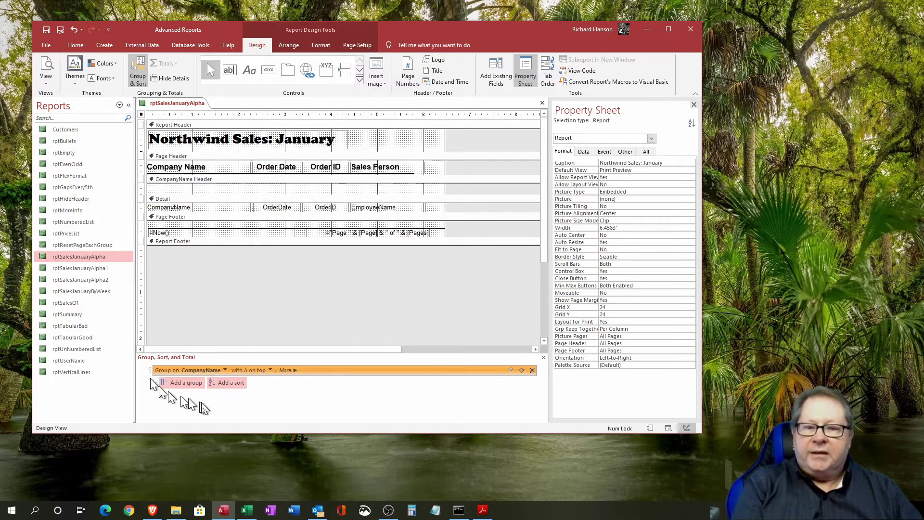
# Add sort levels on CompanyName, then OrderID from smallest to largest.
pyautogui.click(226, 383)
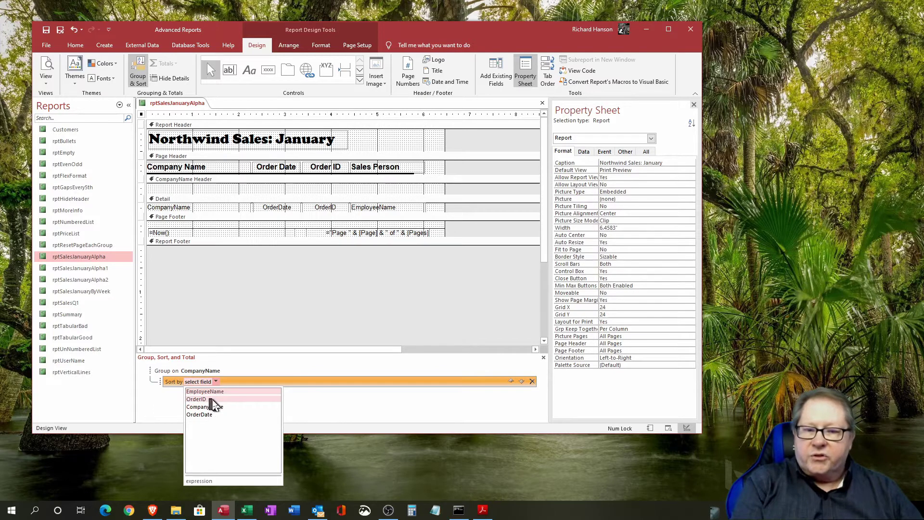
pyautogui.click(206, 406)
pyautogui.click(236, 395)
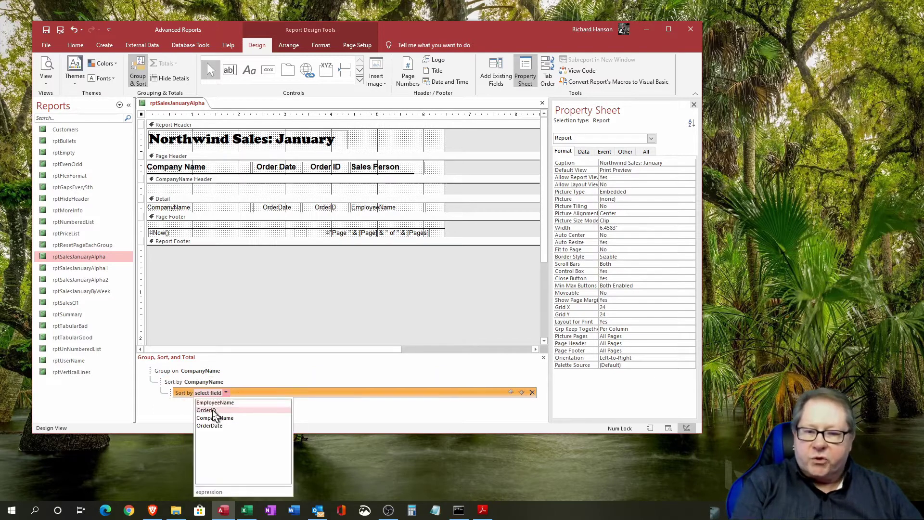
pyautogui.click(226, 417)
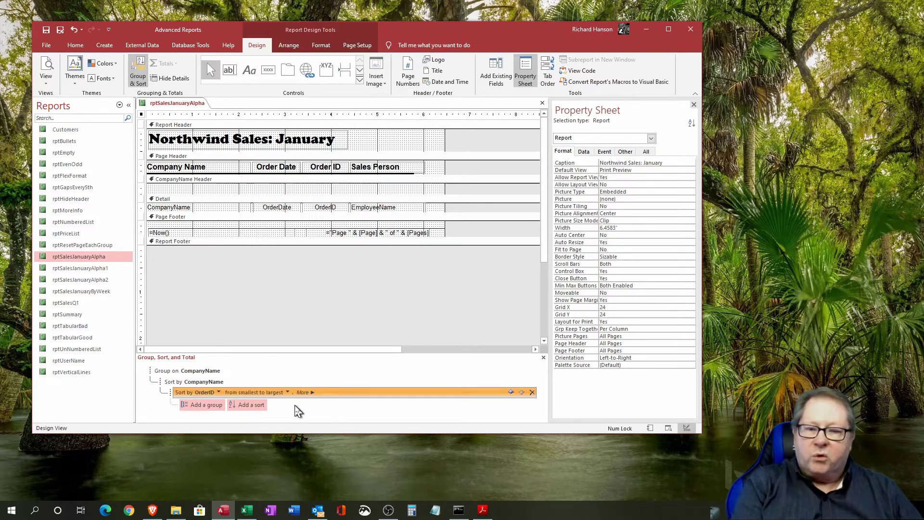
pyautogui.click(178, 190)
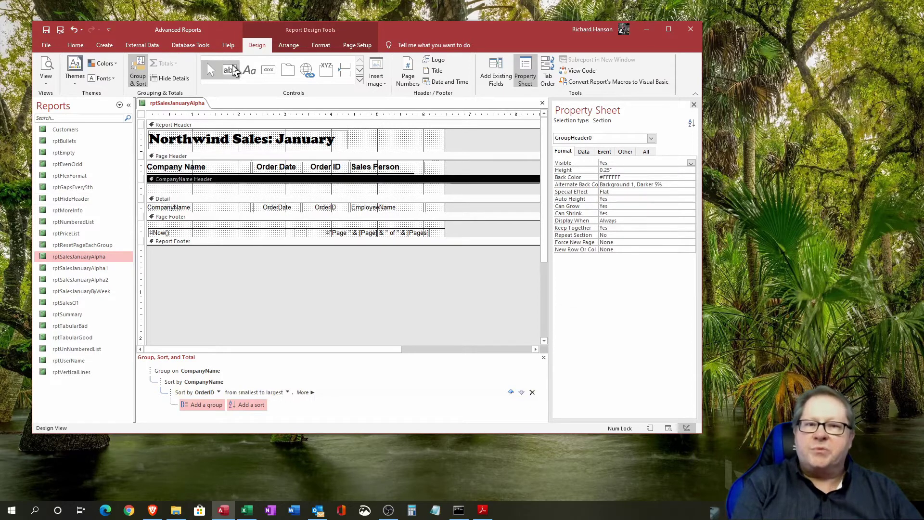
# Add a text box to a taller CompanyName Header, delete its label, and move it to the left edge.
pyautogui.click(229, 69)
pyautogui.click(190, 189)
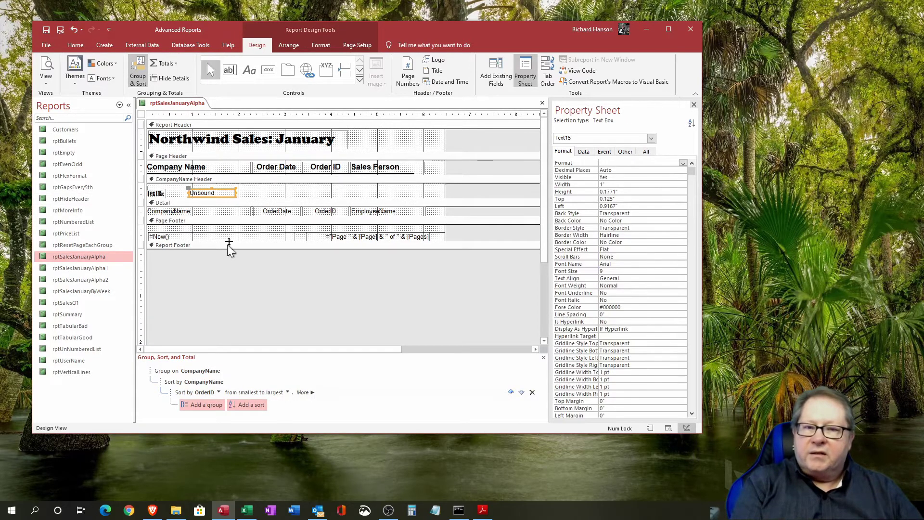
pyautogui.moveTo(260, 198); pyautogui.dragTo(261, 202)
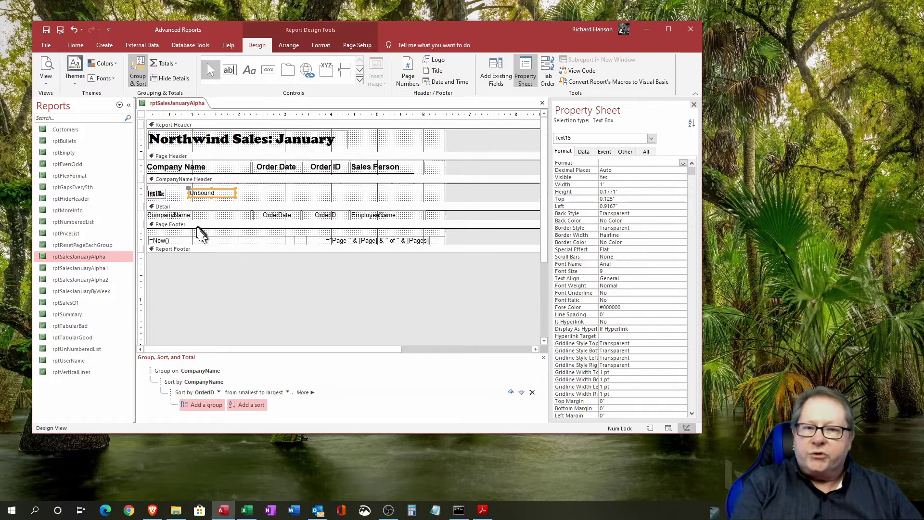
pyautogui.click(157, 194)
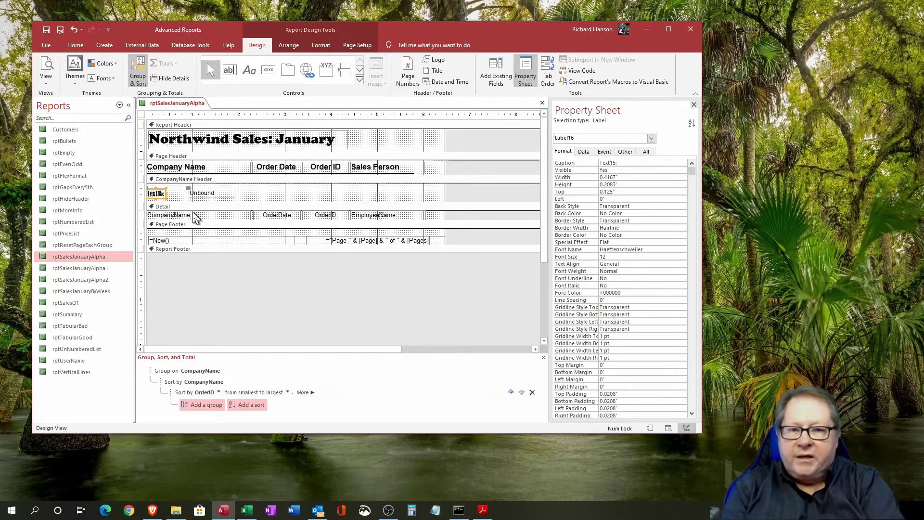
pyautogui.press('Delete')
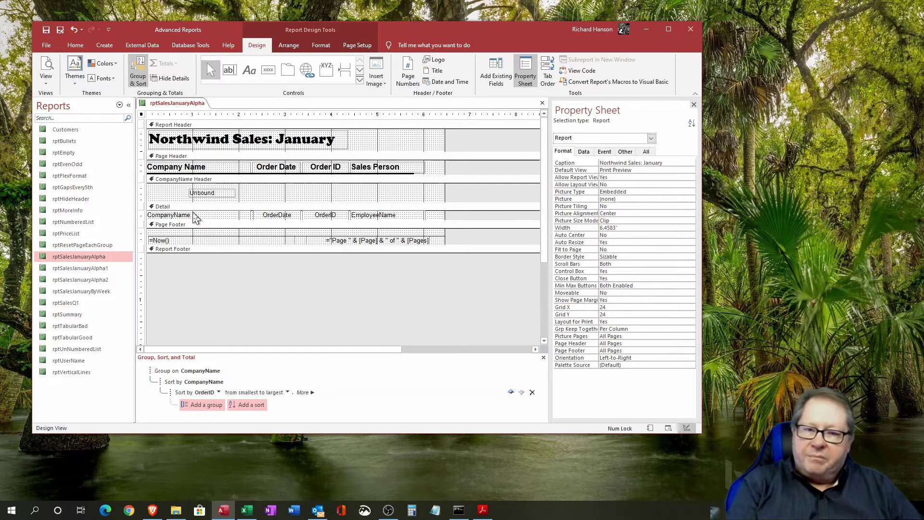
pyautogui.moveTo(220, 193); pyautogui.dragTo(178, 193)
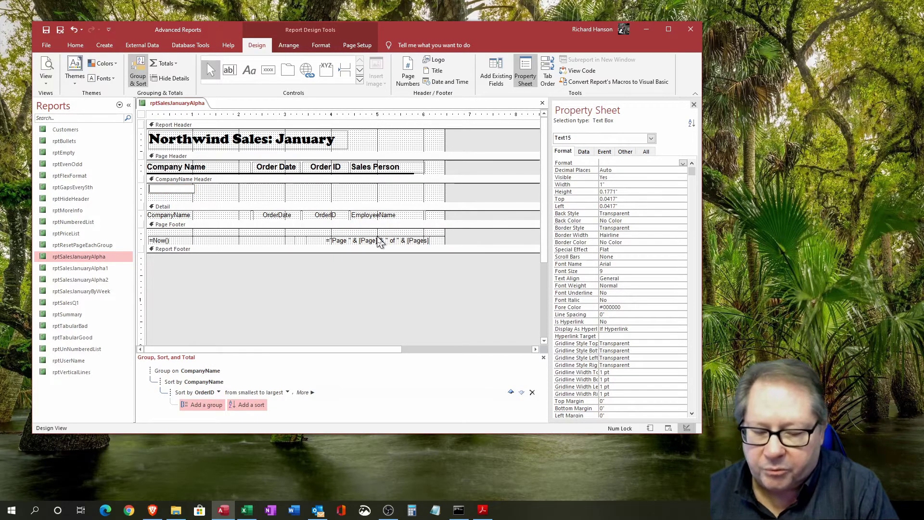
# Enter the expression =Left$([CompanyName],1) into the header text box Text15.
pyautogui.write('=L')
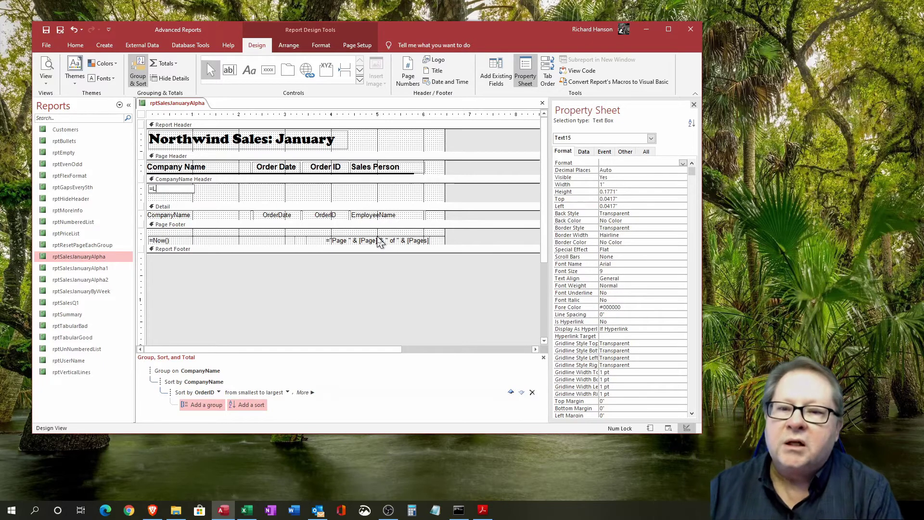
pyautogui.write('eft$(')
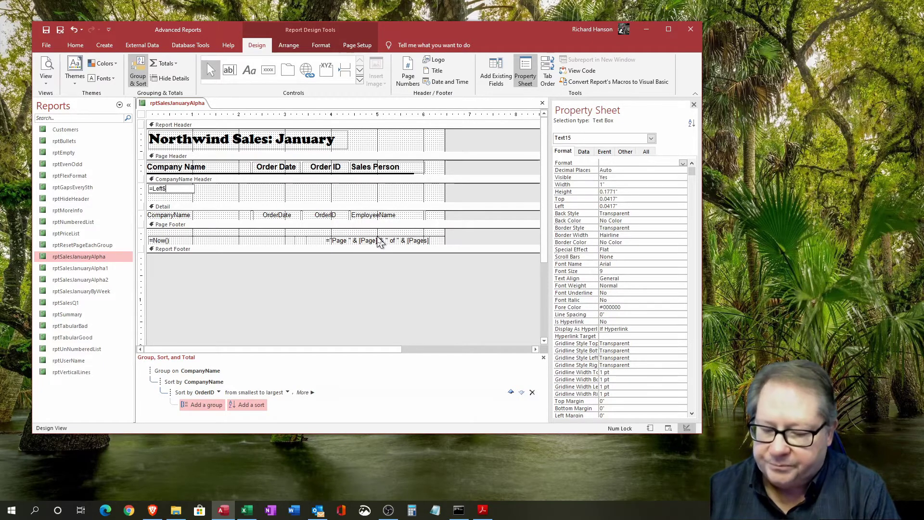
pyautogui.write('[CompanyName')
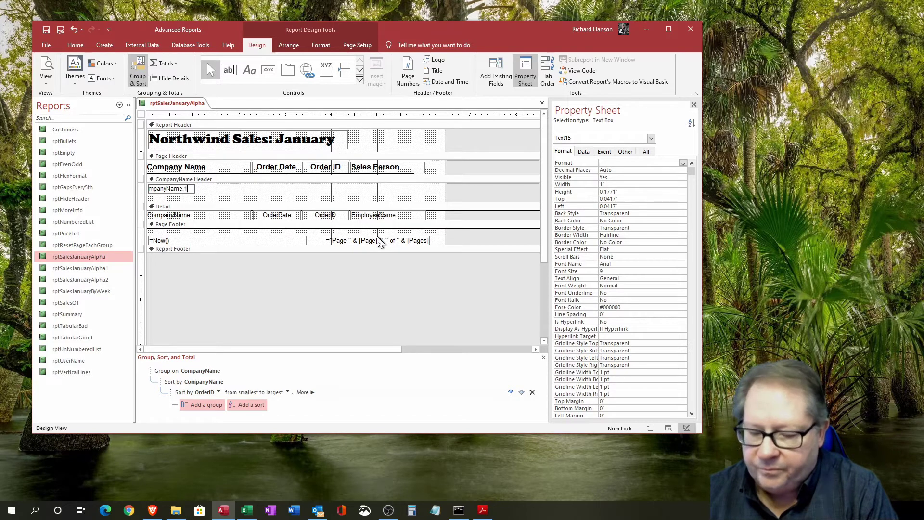
pyautogui.write(',1)')
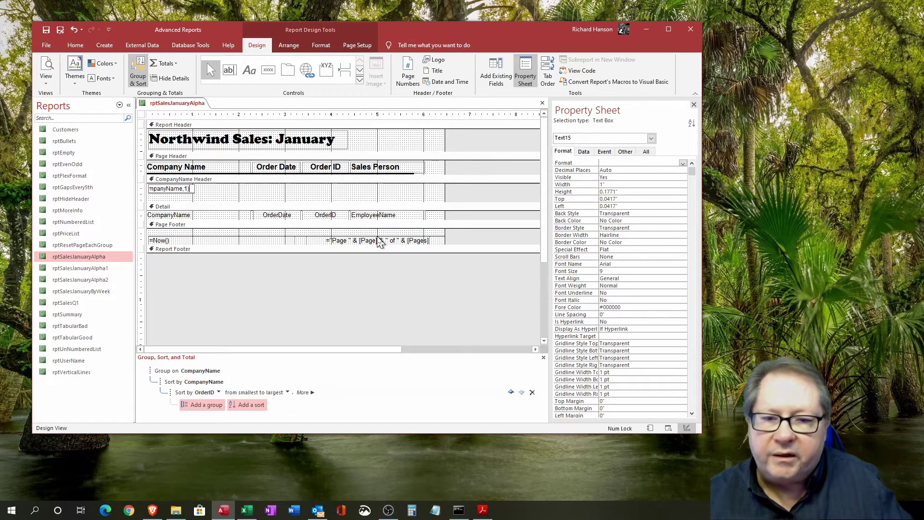
# Format the first-letter text box as 14-point bold and widen it to fit the expression.
pyautogui.click(266, 197)
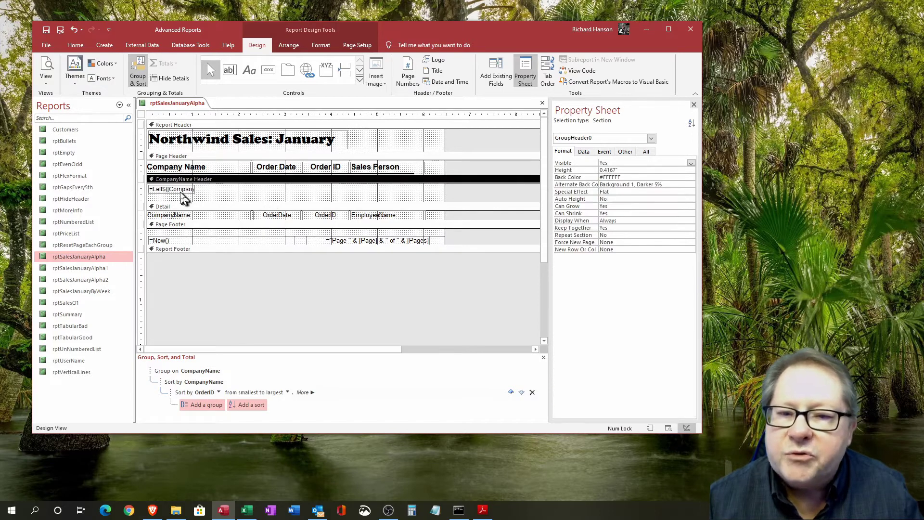
pyautogui.click(184, 193)
pyautogui.moveTo(196, 189)
pyautogui.mouseDown()
pyautogui.moveTo(232, 189)
pyautogui.moveTo(189, 199)
pyautogui.mouseUp()
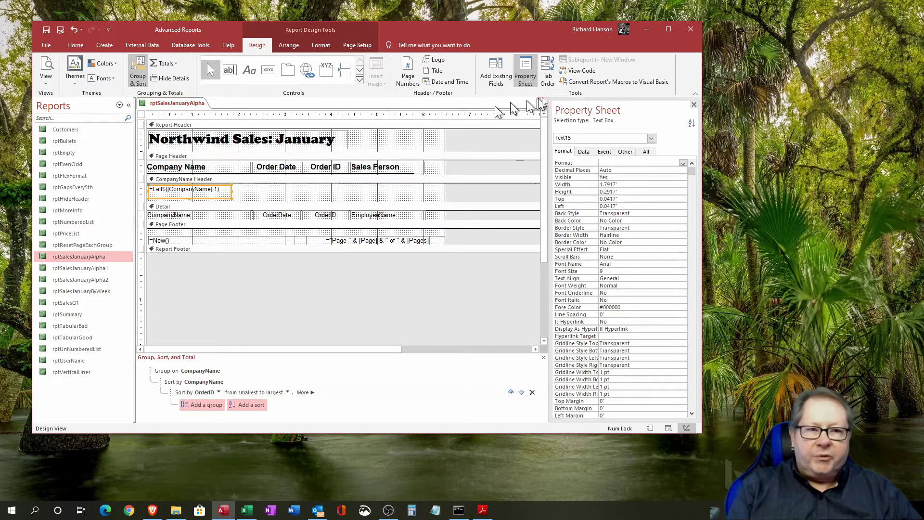
pyautogui.click(78, 47)
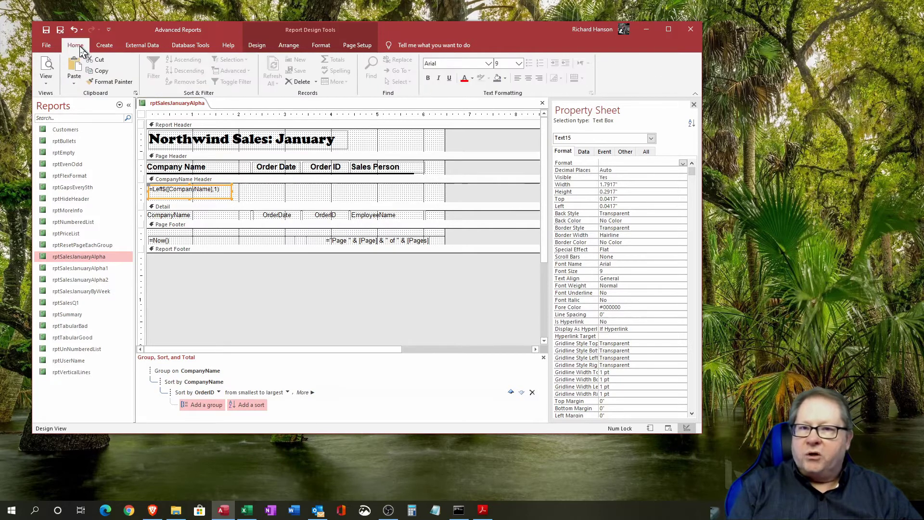
pyautogui.click(519, 63)
pyautogui.click(505, 120)
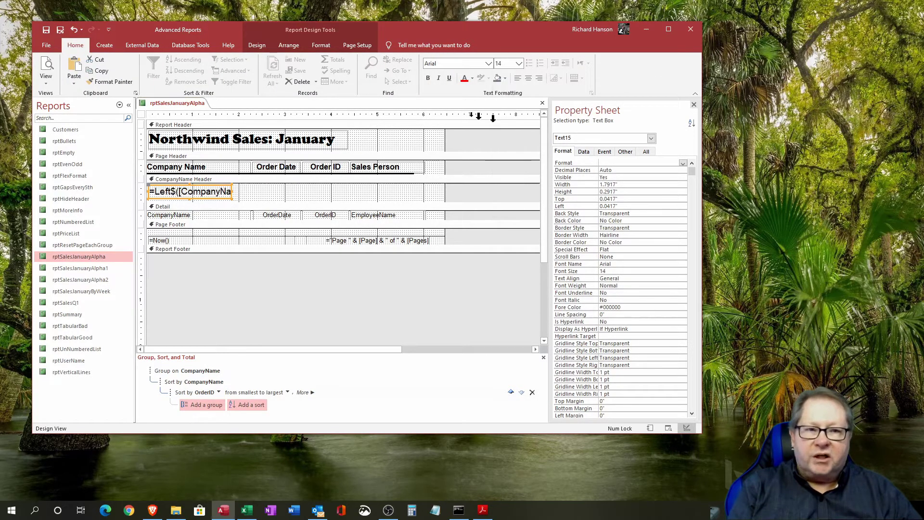
pyautogui.click(427, 78)
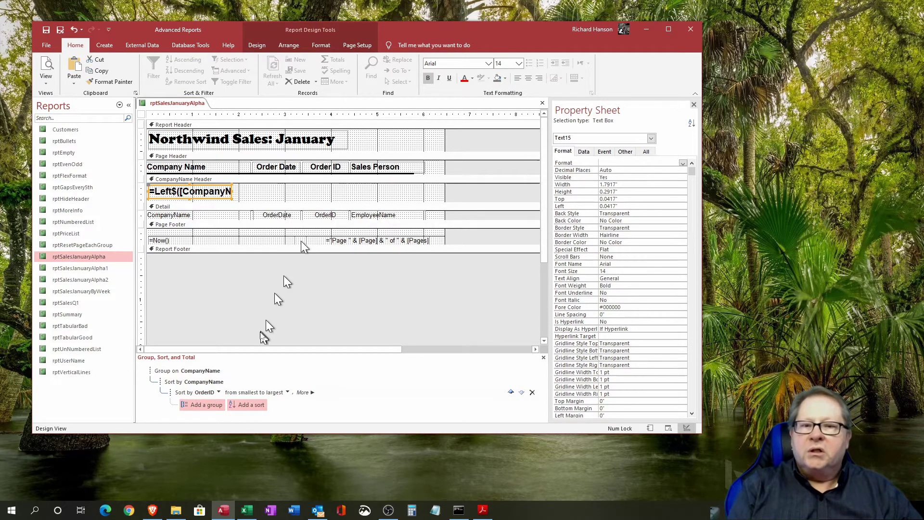
pyautogui.moveTo(232, 191); pyautogui.dragTo(272, 191)
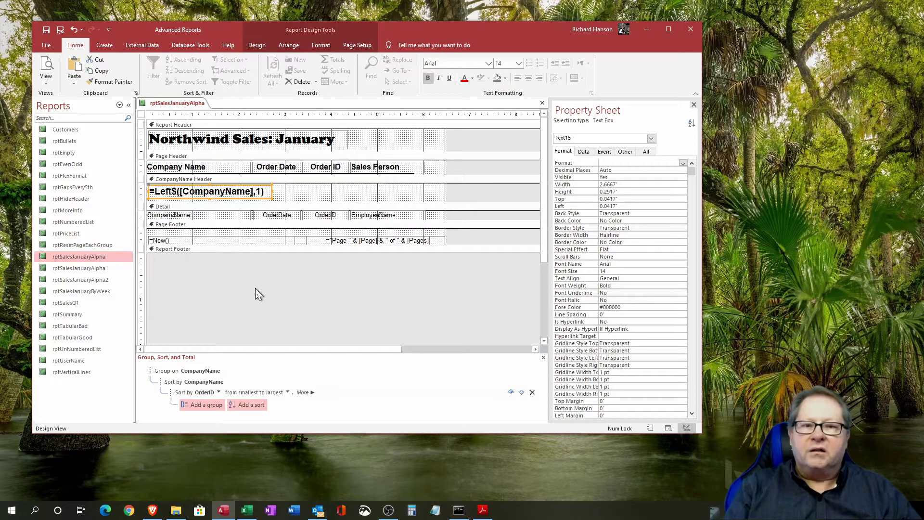
# Switch to Report View and scroll through companies grouped under bold letter headings.
pyautogui.click(45, 77)
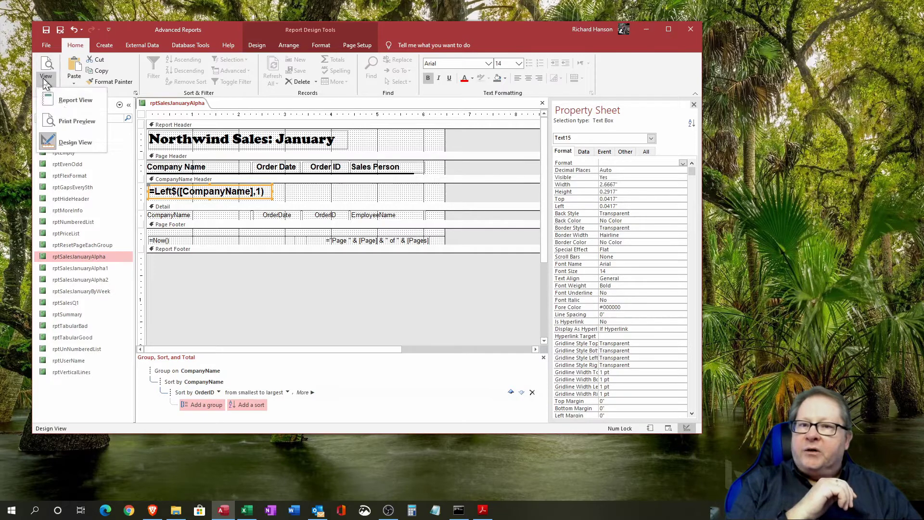
pyautogui.click(72, 101)
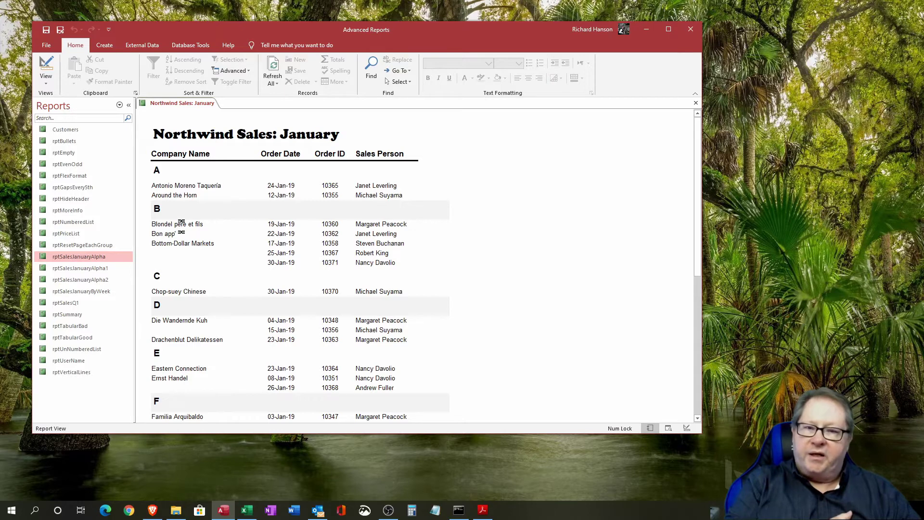
pyautogui.scroll(-1, 315, 262)
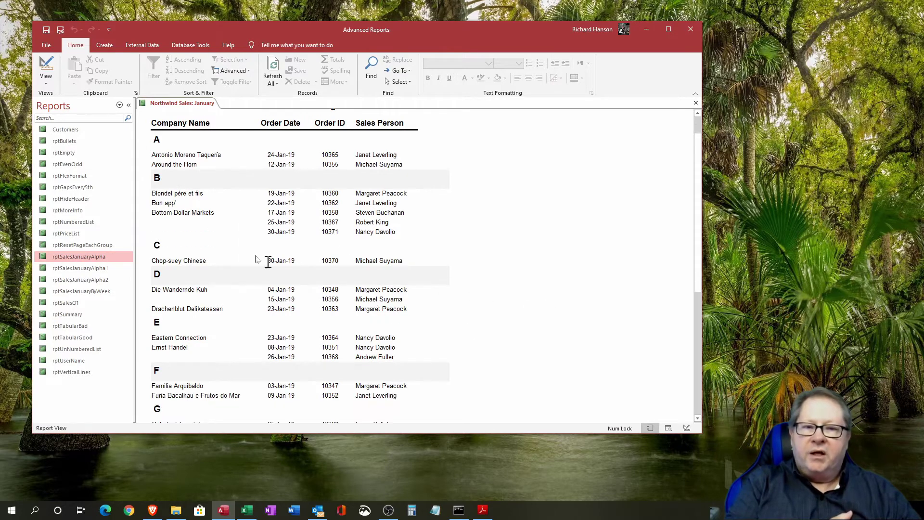
pyautogui.click(152, 215)
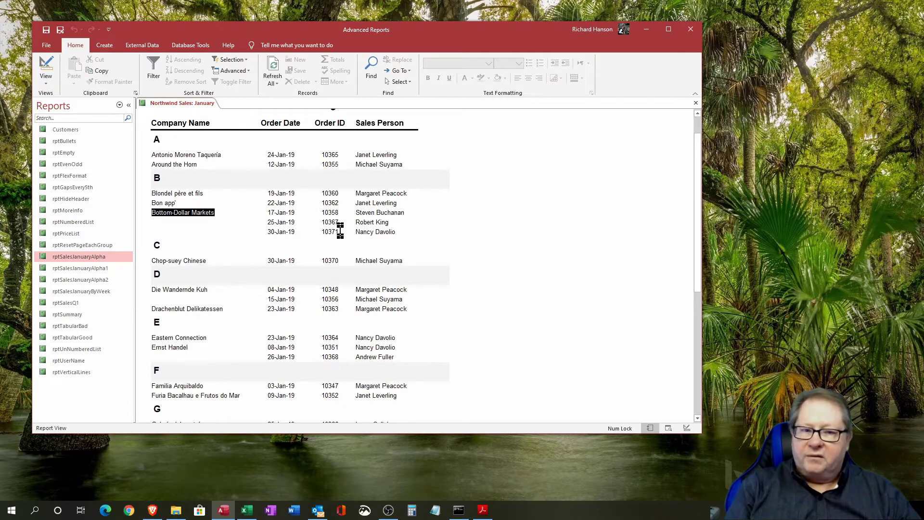
pyautogui.scroll(-3, 430, 274)
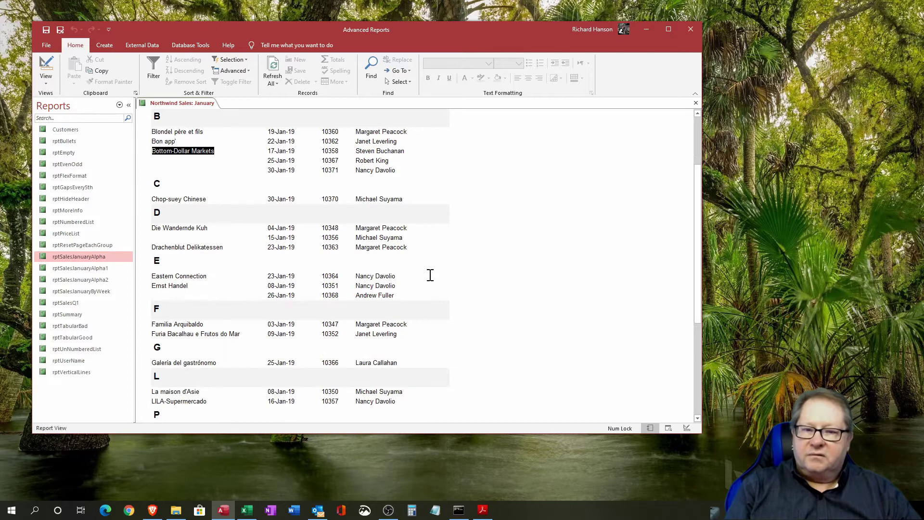
pyautogui.scroll(-9, 430, 274)
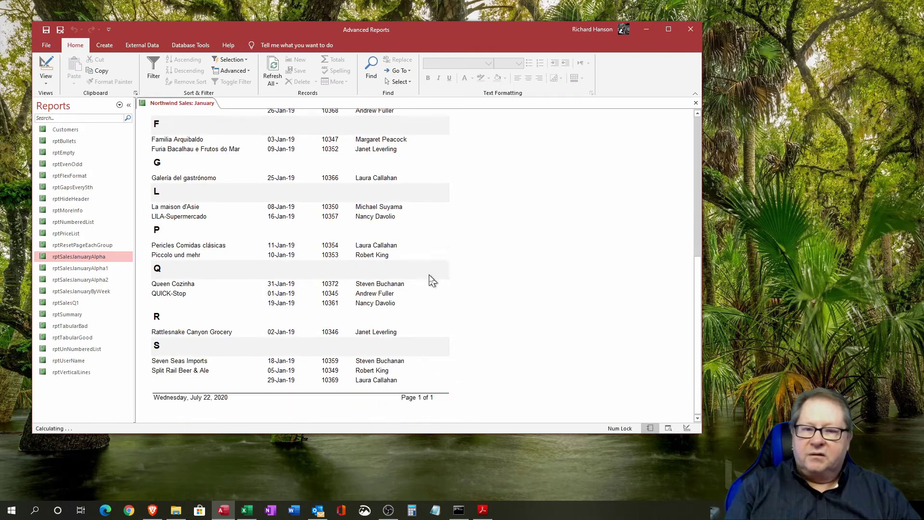
pyautogui.scroll(12, 429, 275)
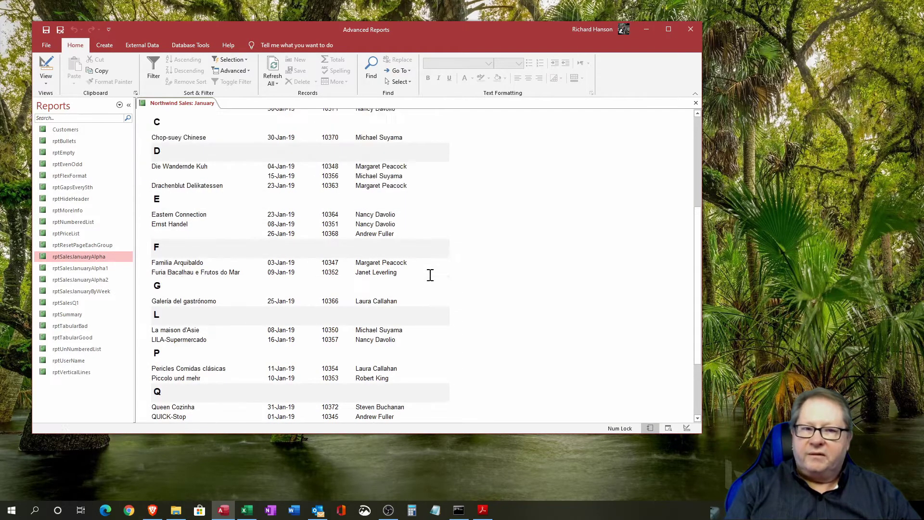
pyautogui.scroll(1, 430, 275)
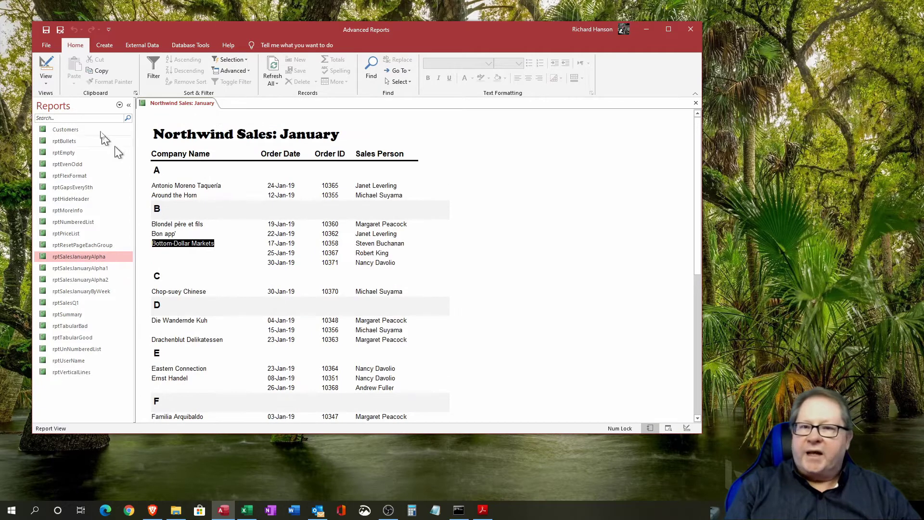
# Open Print Preview at 100% zoom and go to page 2 with the R and S groups.
pyautogui.click(47, 79)
pyautogui.click(75, 125)
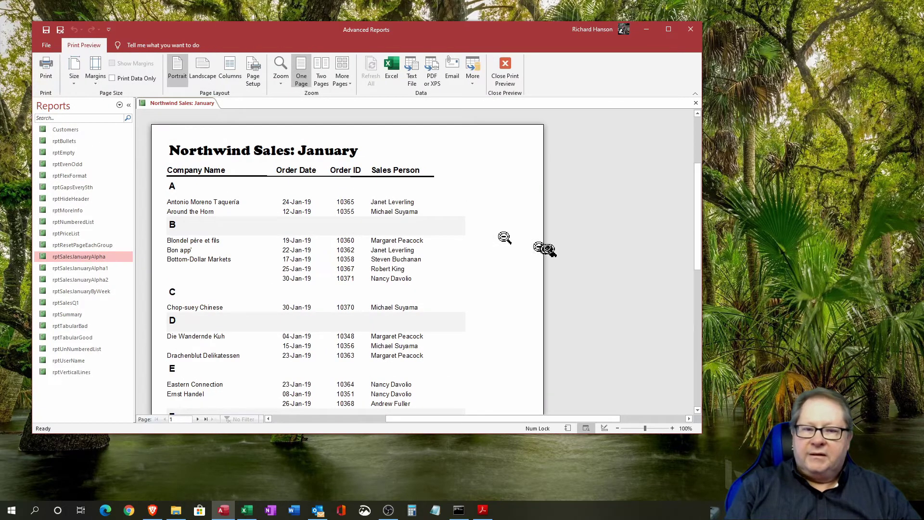
pyautogui.click(515, 250)
pyautogui.scroll(-8, 513, 250)
pyautogui.scroll(-3, 512, 250)
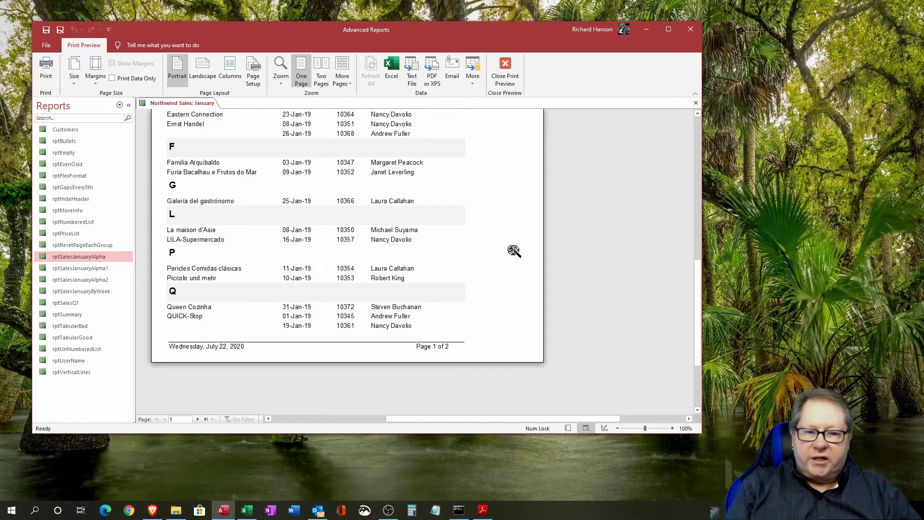
pyautogui.scroll(6, 513, 256)
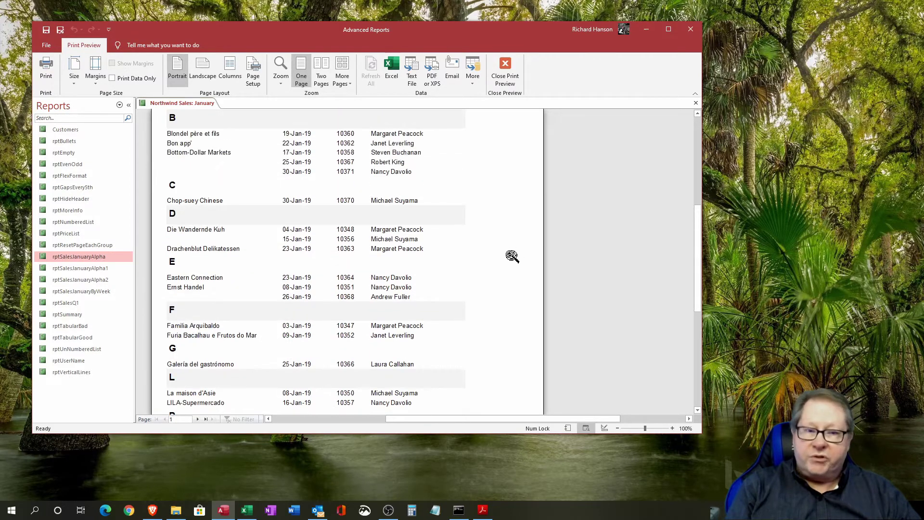
pyautogui.scroll(-3, 511, 256)
pyautogui.scroll(-2, 511, 256)
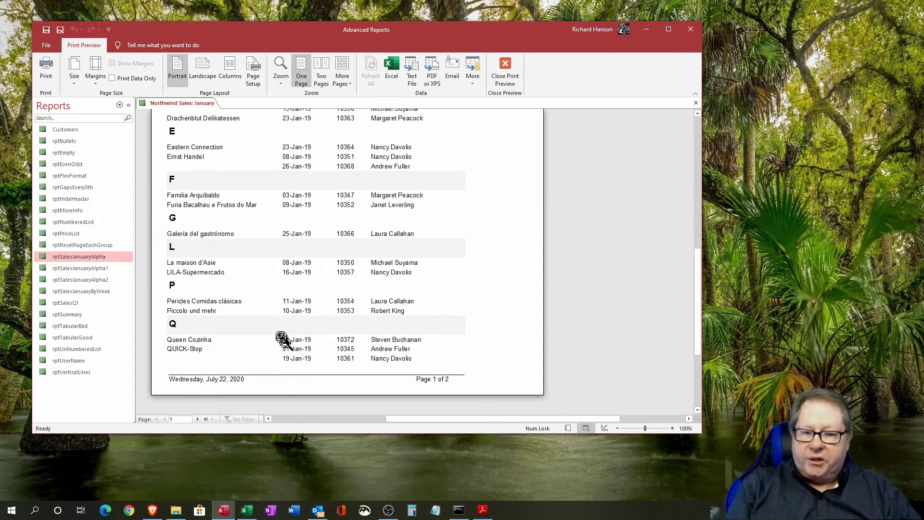
pyautogui.click(197, 419)
pyautogui.scroll(8, 469, 347)
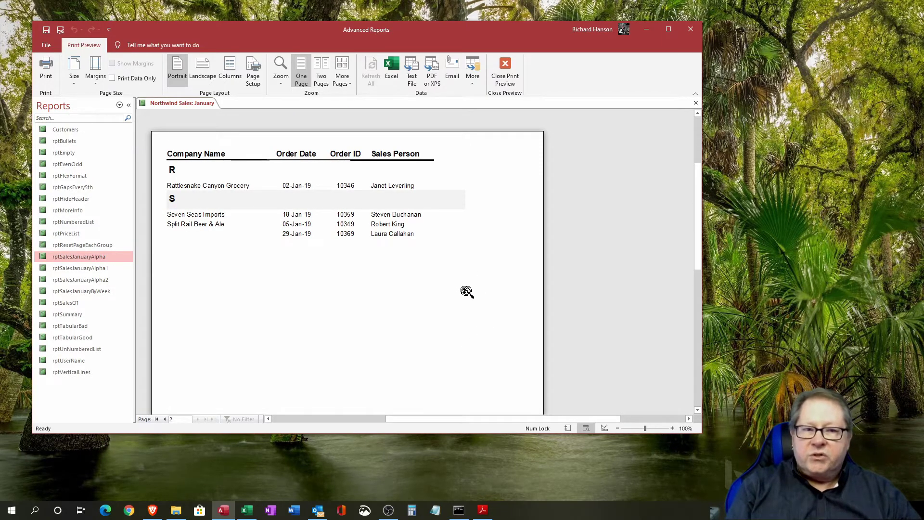
pyautogui.scroll(1, 383, 314)
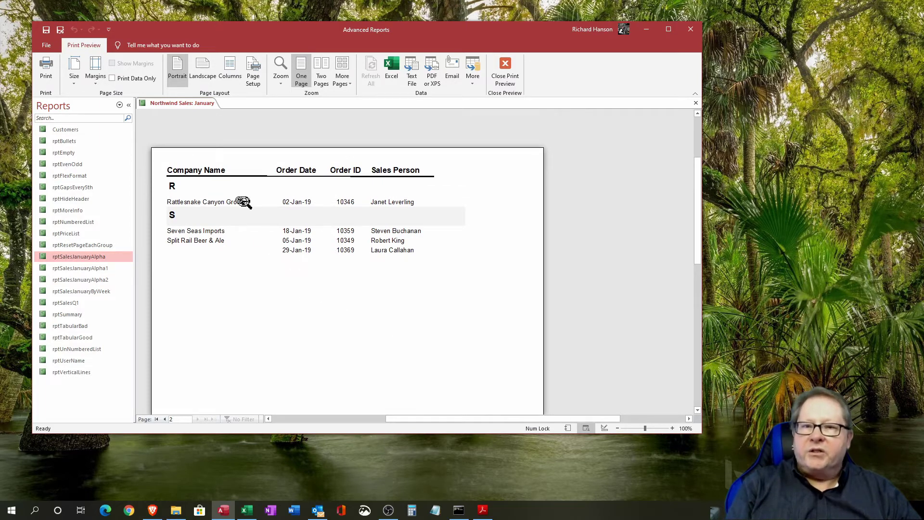
# Exit print preview so the January sales report shows again in Report View.
pyautogui.click(506, 73)
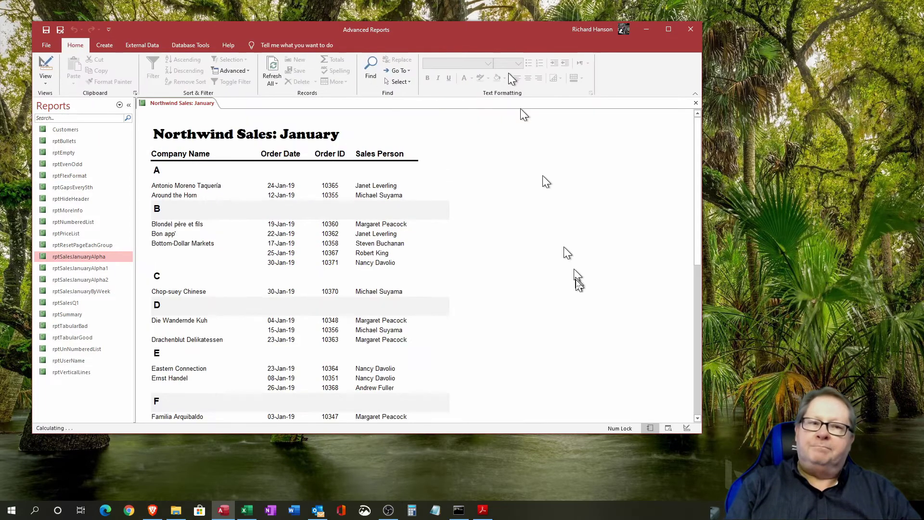